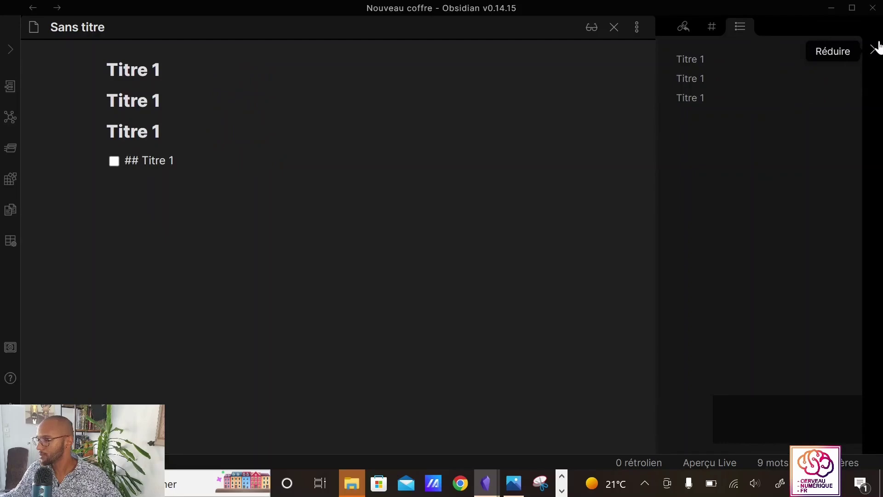
- Hide the outline sidebar and show the sidebar with the vault's file explorer
click(876, 48)
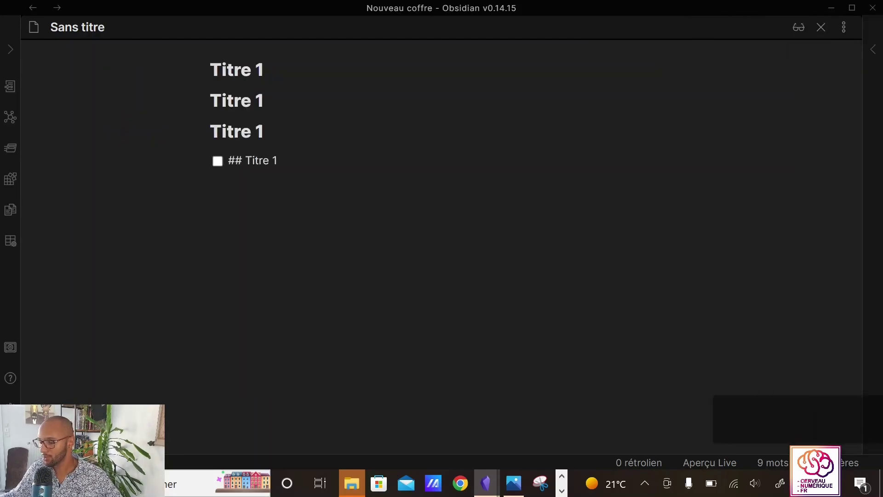
click(7, 49)
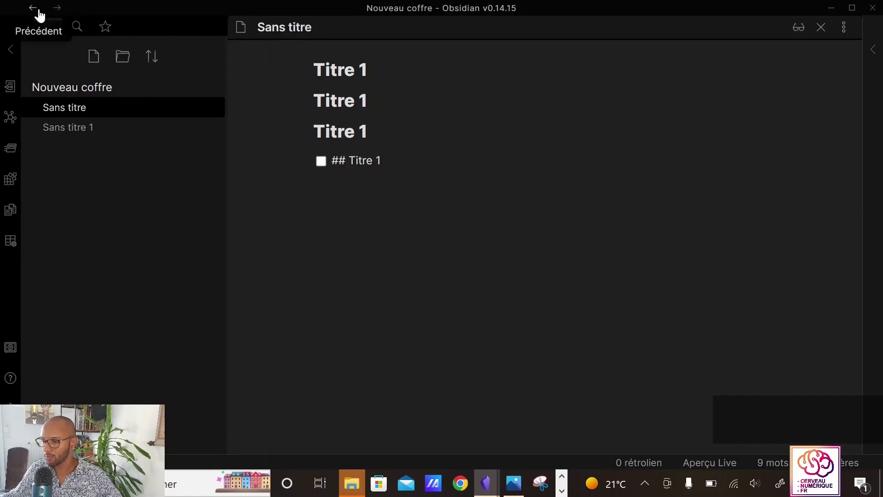
- Open the note Sans titre 1, go back to the previously viewed note Sans titre, and go forward again
click(107, 126)
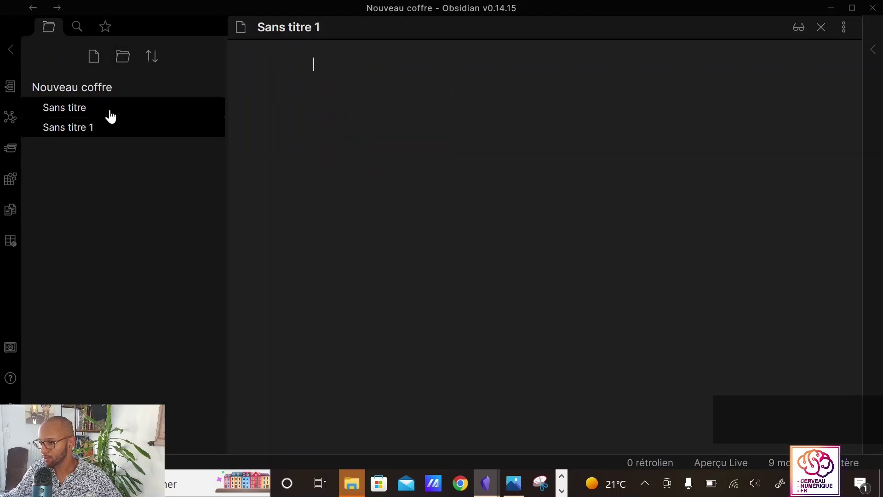
click(109, 114)
click(104, 129)
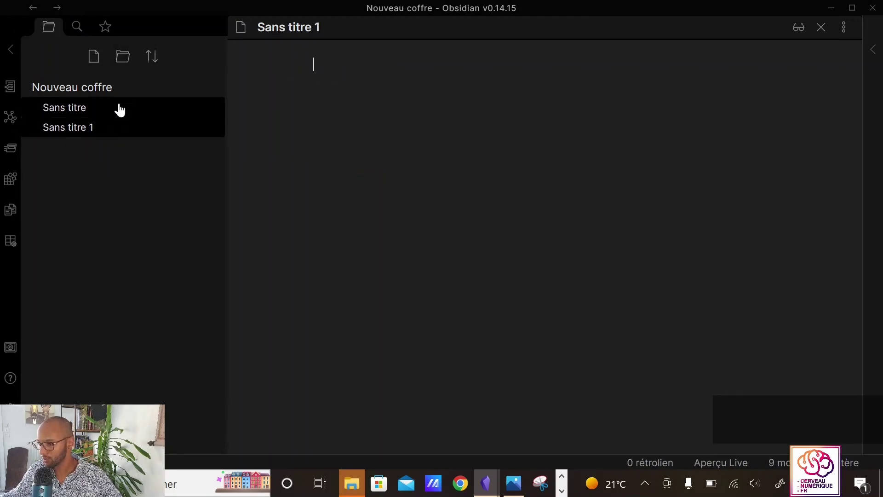
click(36, 13)
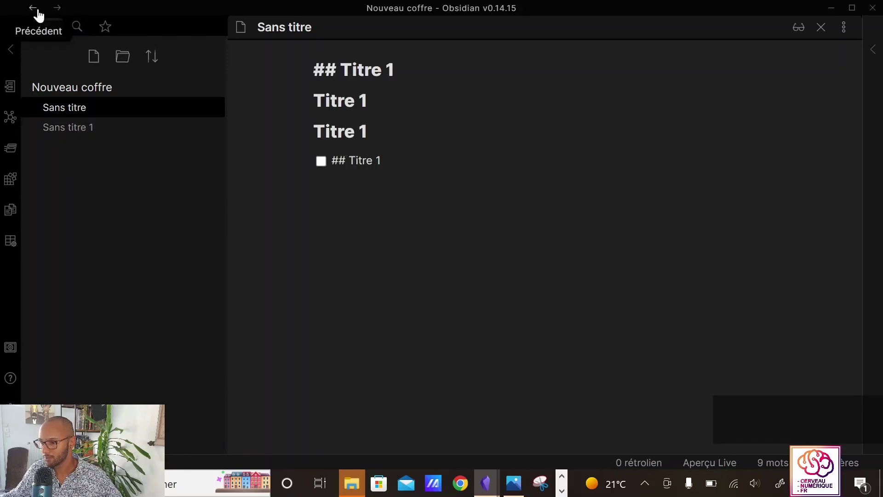
click(56, 8)
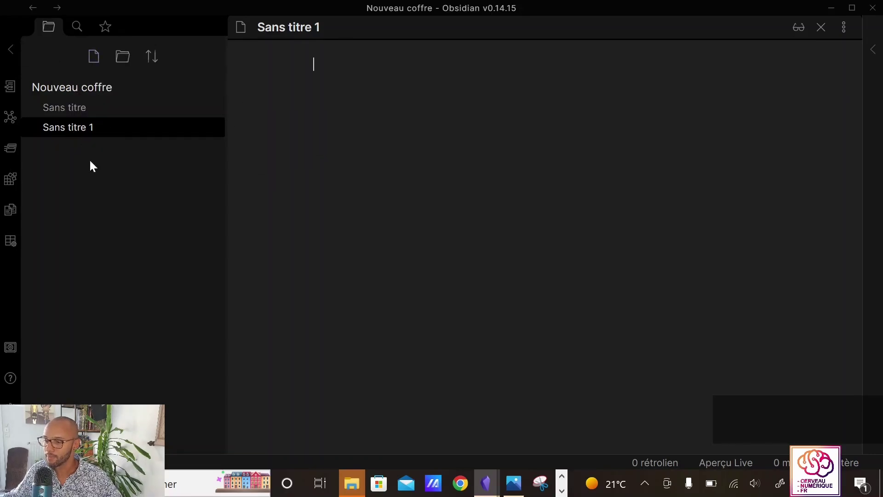
- Create a folder named "Dossier 1" and move the notes Sans titre and Sans titre 1 into it
click(123, 69)
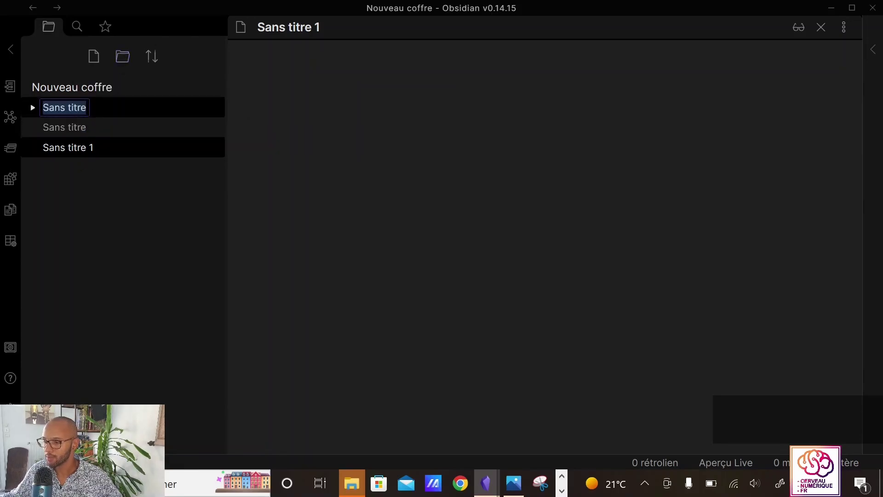
text(Dos)
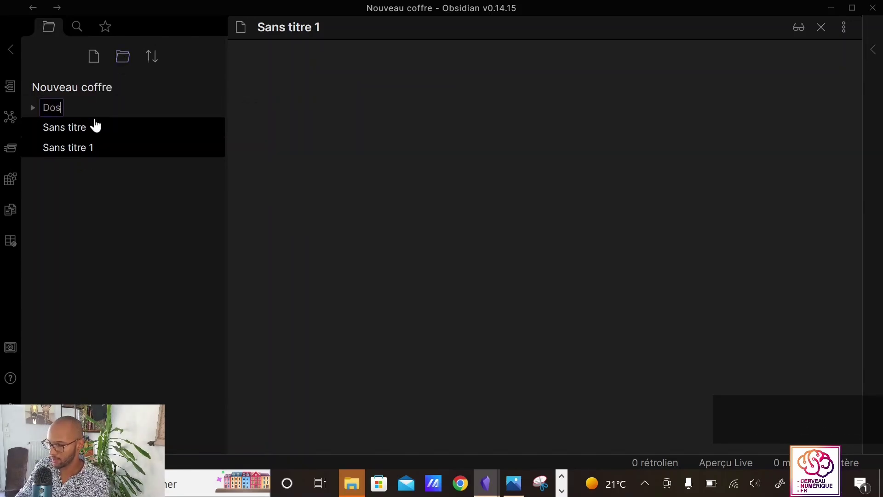
text(sier 1)
key(Return)
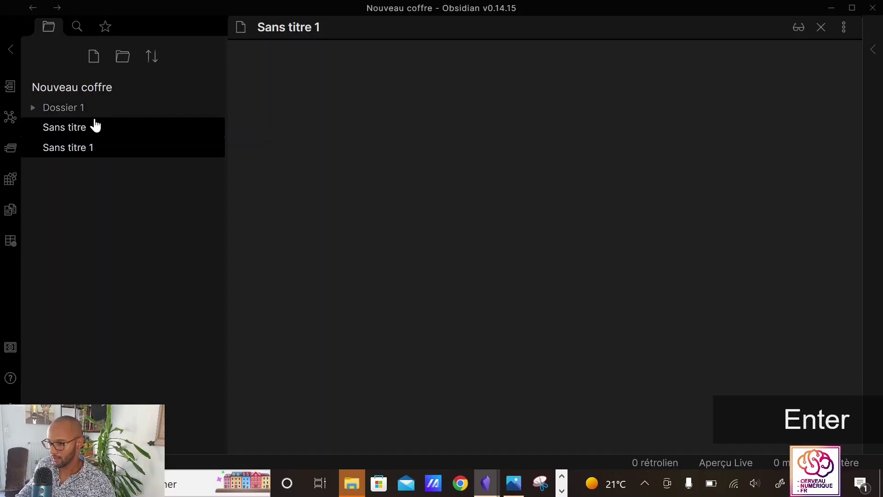
drag(92, 130, 95, 106)
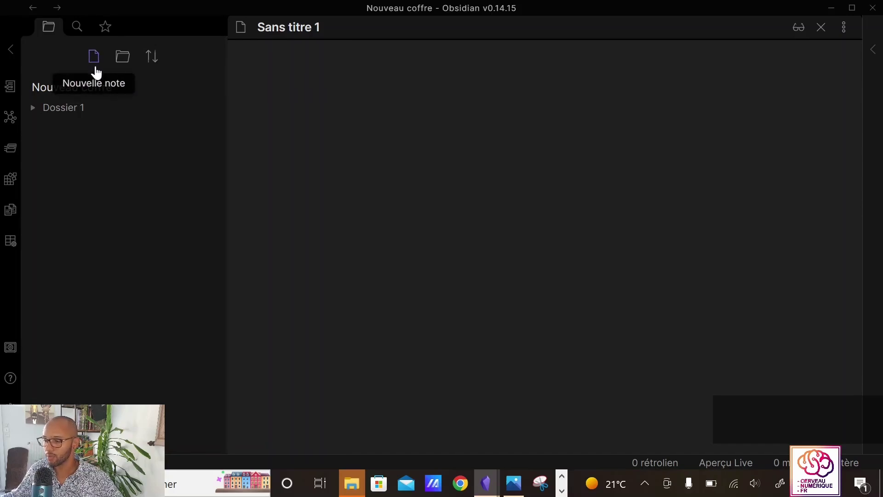
- Create a second folder at the vault's root, keeping its default name, and collapse Dossier 1
click(157, 63)
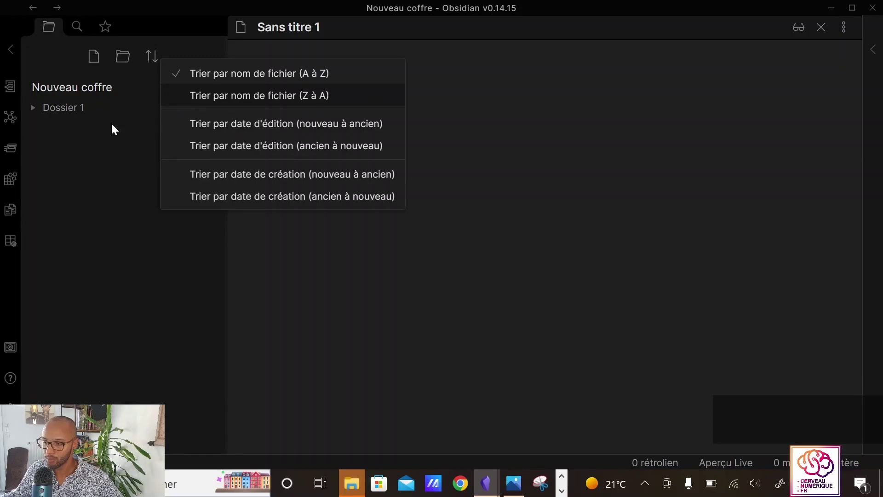
click(83, 110)
click(122, 59)
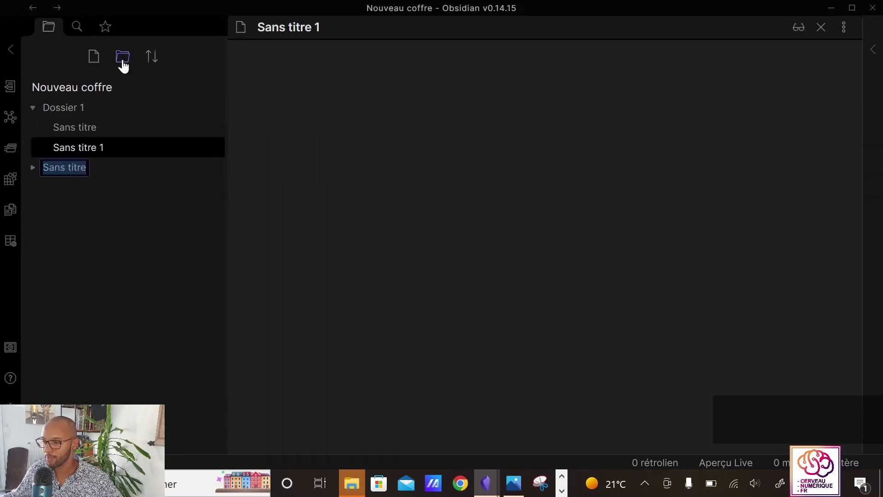
click(34, 109)
drag(97, 130, 114, 84)
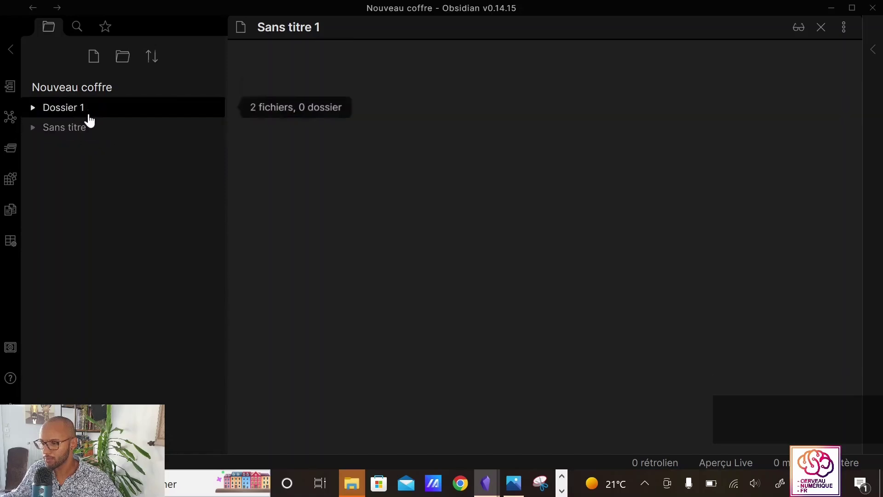
- Review the file list's sorting options, and open the note Sans titre inside Dossier 1
click(152, 57)
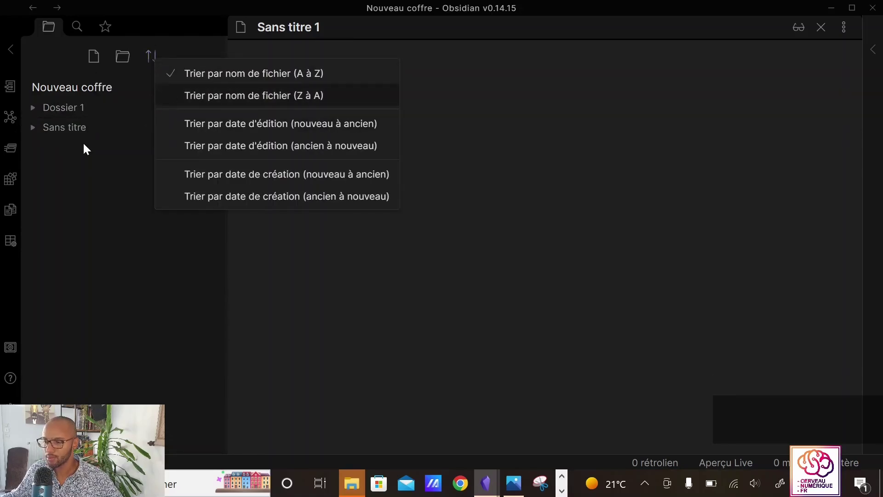
click(97, 184)
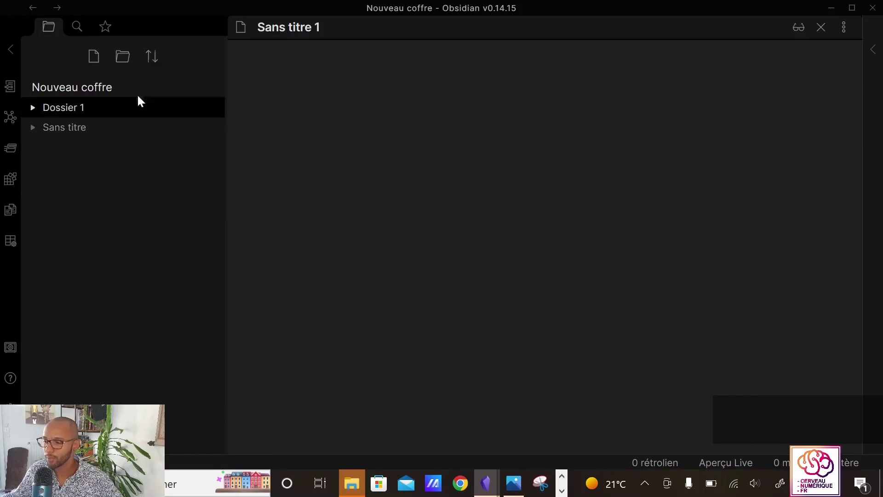
click(39, 113)
click(101, 128)
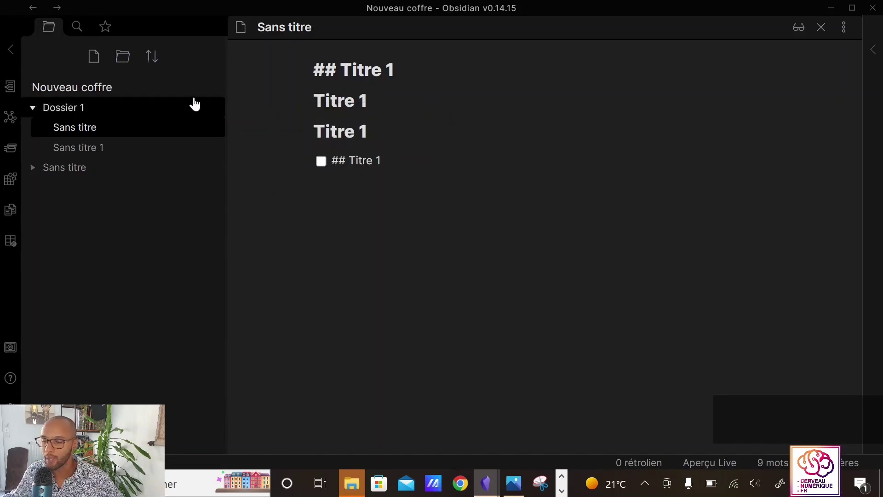
- Look over the vault's search options and the list of favourite notes
click(77, 26)
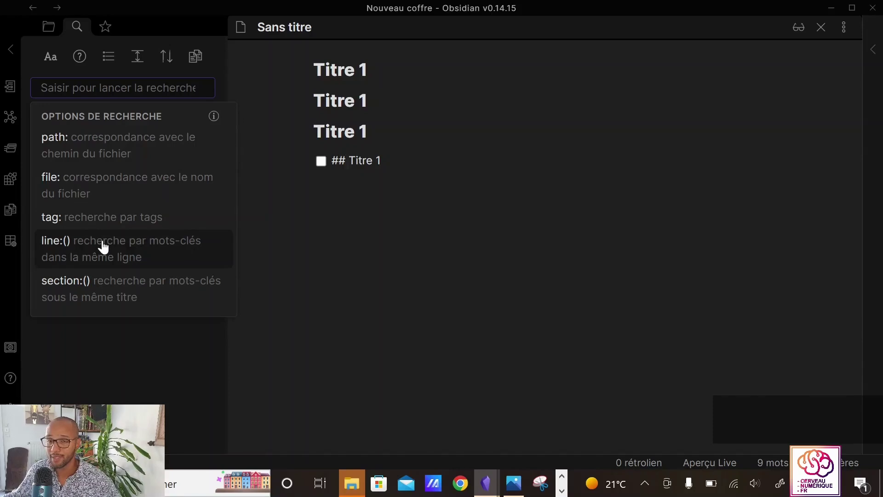
click(53, 60)
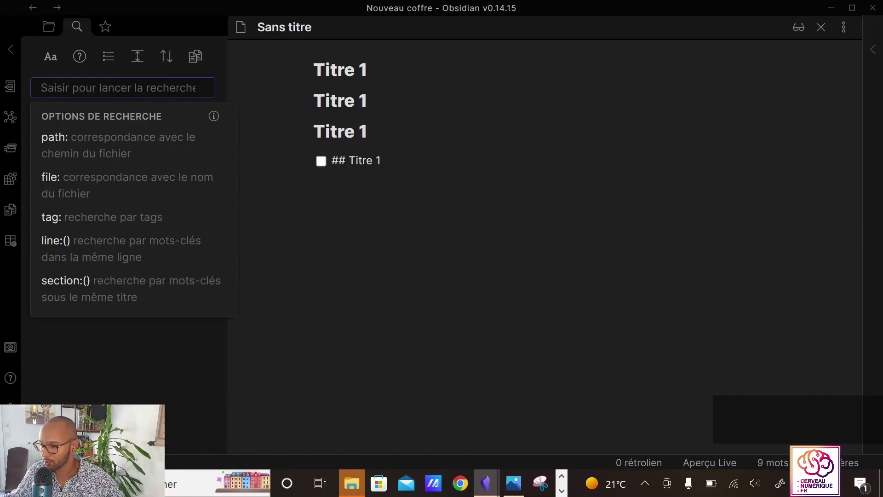
click(105, 27)
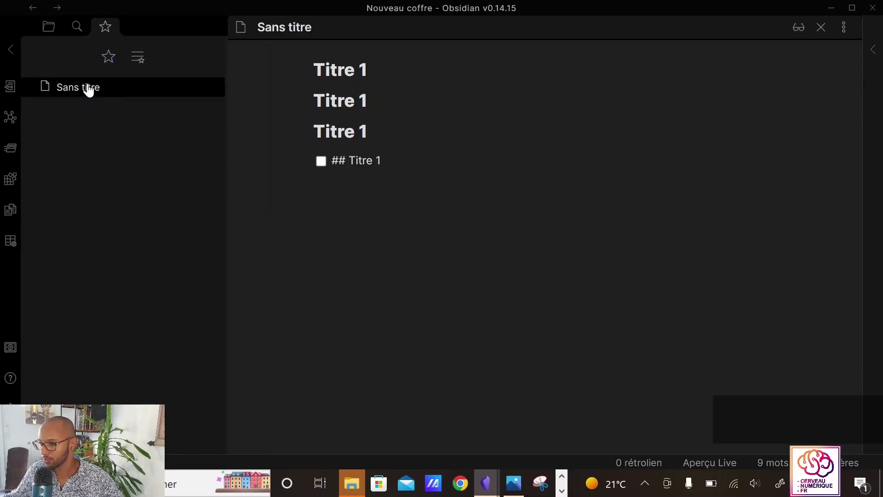
- Add the note Sans titre 1 from Dossier 1 to the favourites and display the favourites list
click(48, 25)
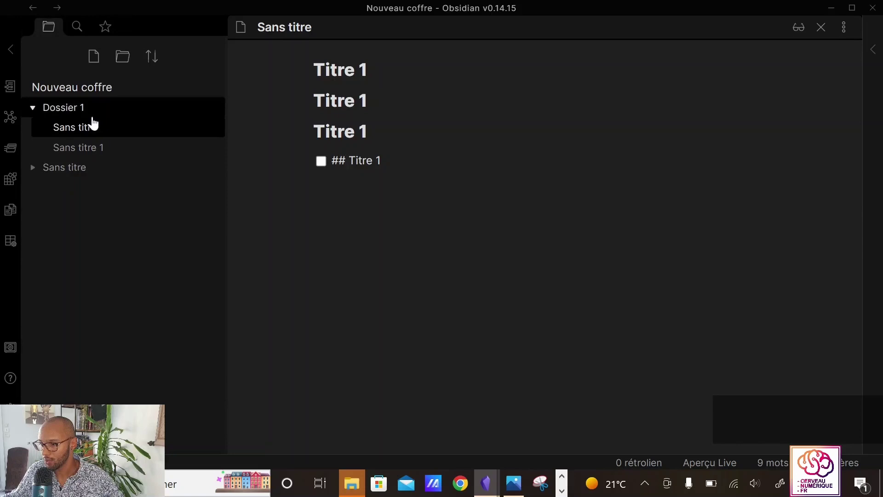
right_click(100, 146)
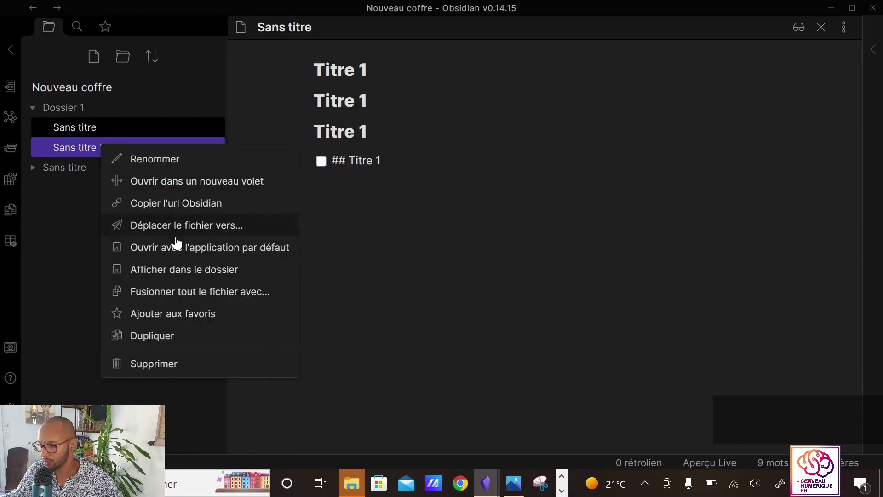
click(177, 314)
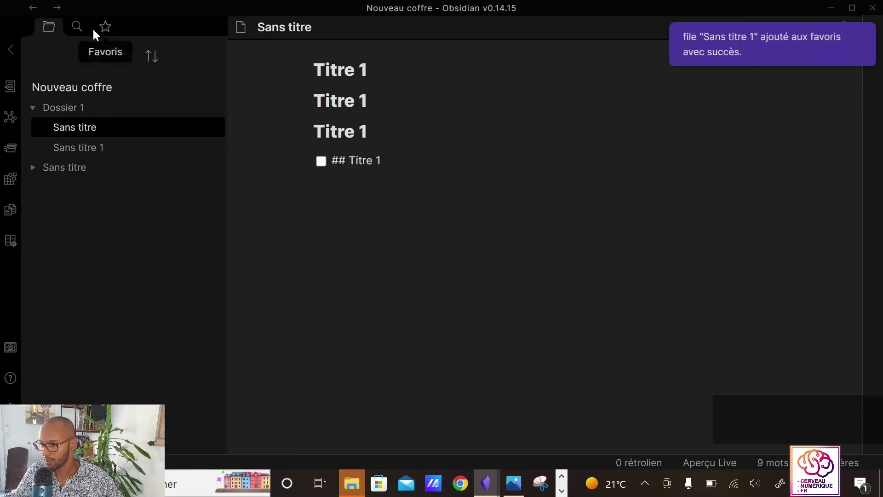
click(105, 25)
mouse_move(98, 107)
mouse_down()
mouse_move(99, 74)
mouse_move(113, 113)
mouse_up()
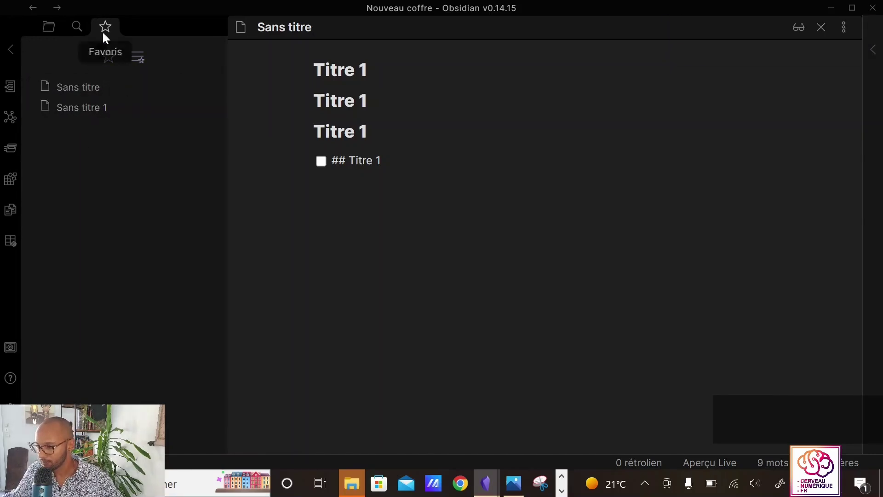
- Collapse and reopen the favourites sidebar, and switch it back to the file explorer
click(11, 58)
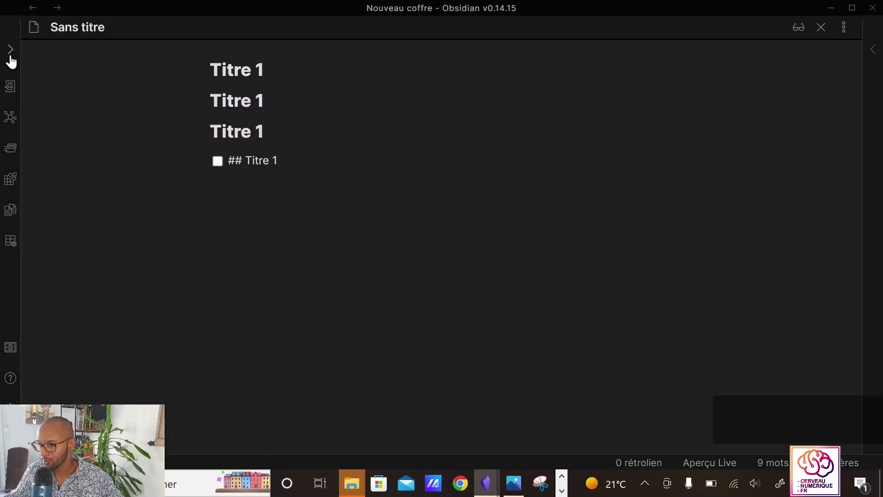
click(10, 60)
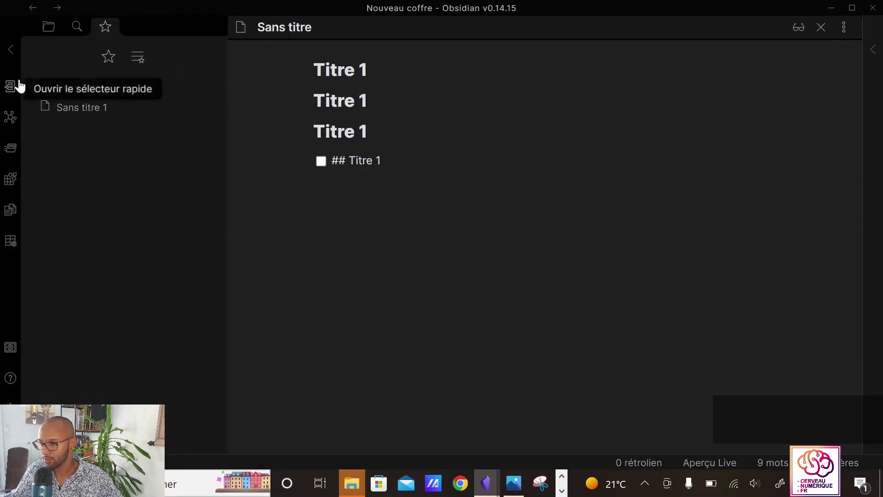
click(42, 27)
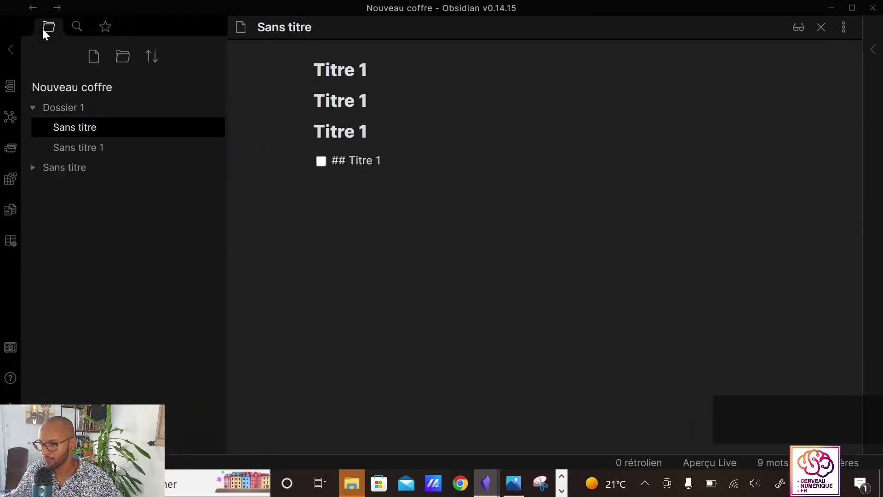
- Browse the notes offered by the quick switcher without opening one, and open the vault's graph view
click(9, 88)
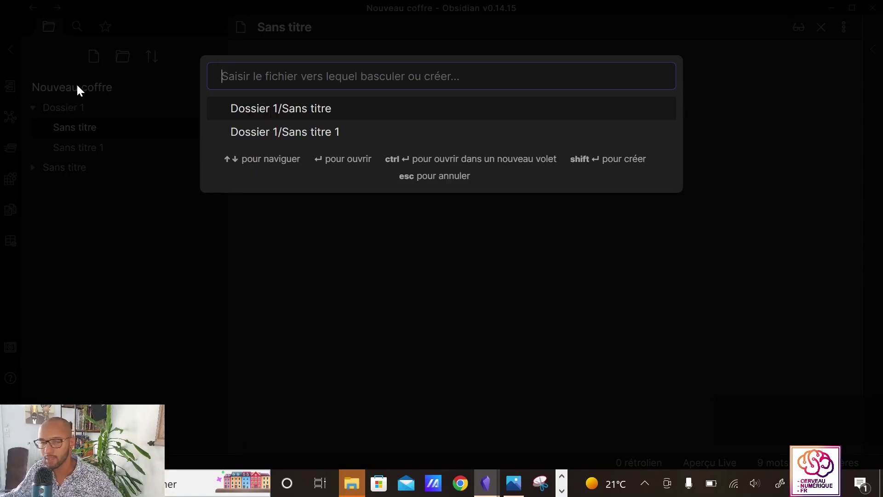
key(Down)
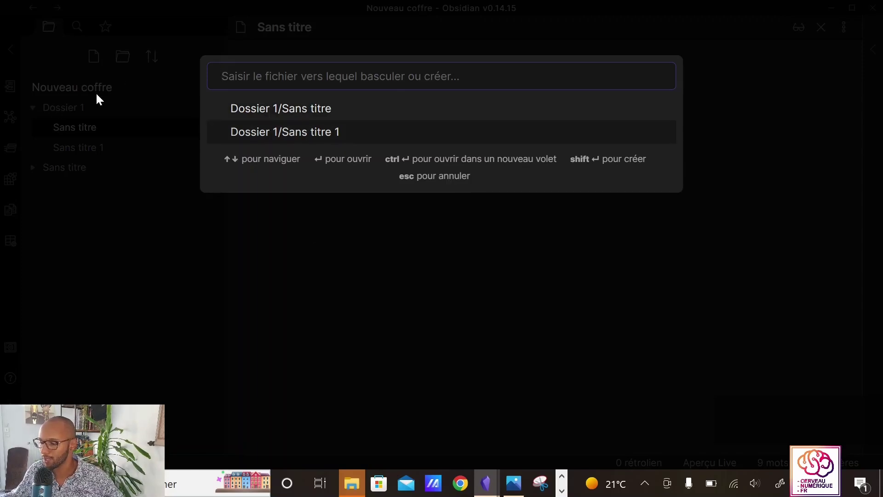
click(124, 74)
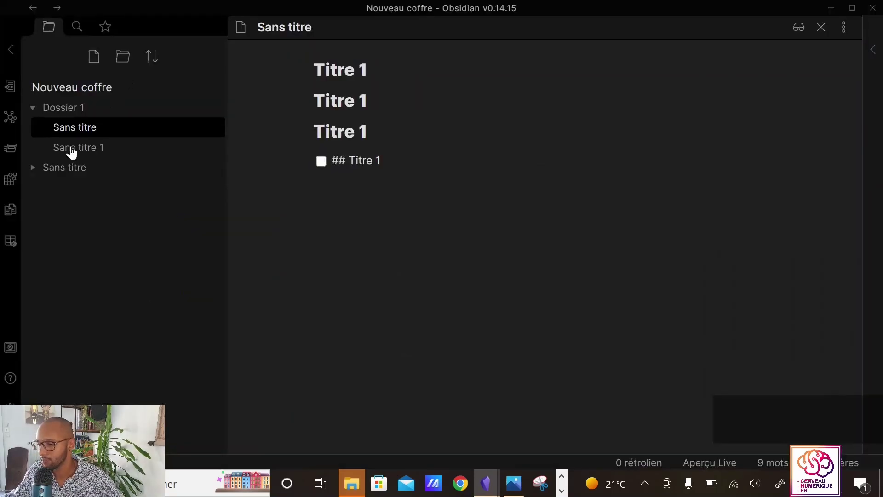
click(11, 119)
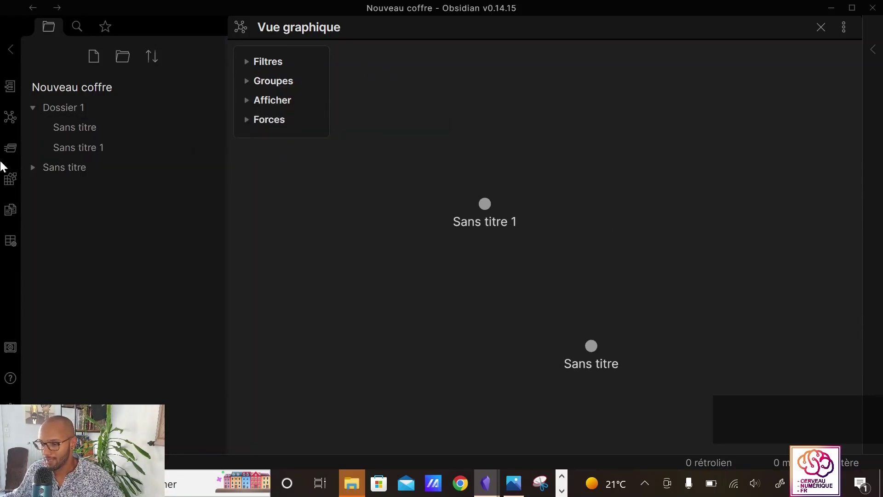
- Search the command palette for commands matching "créer" and "ouvrir" without running any of them
click(12, 149)
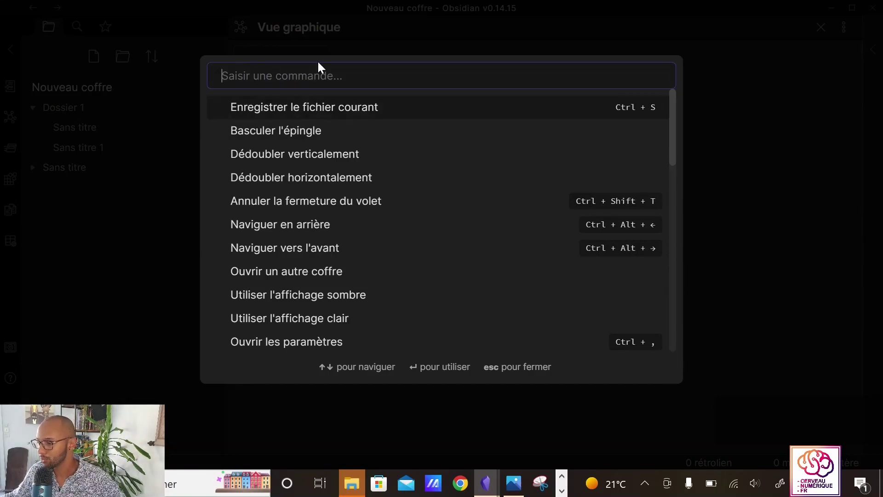
text(créer)
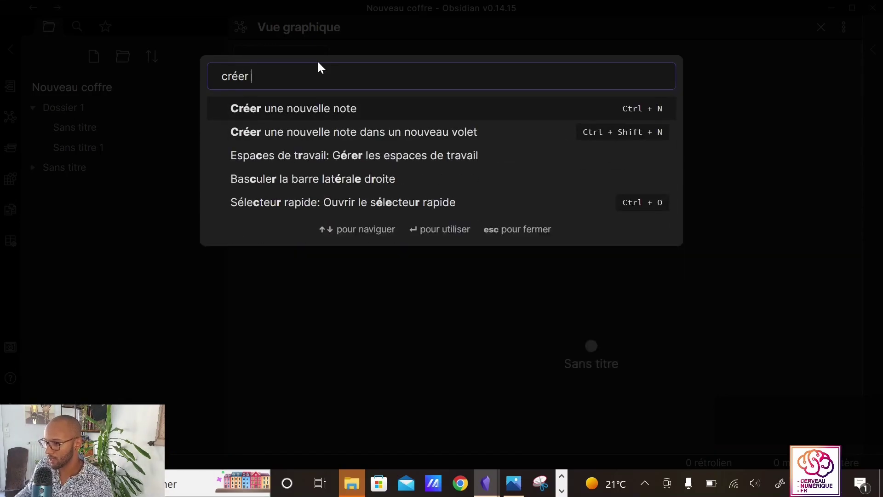
drag(276, 76, 195, 75)
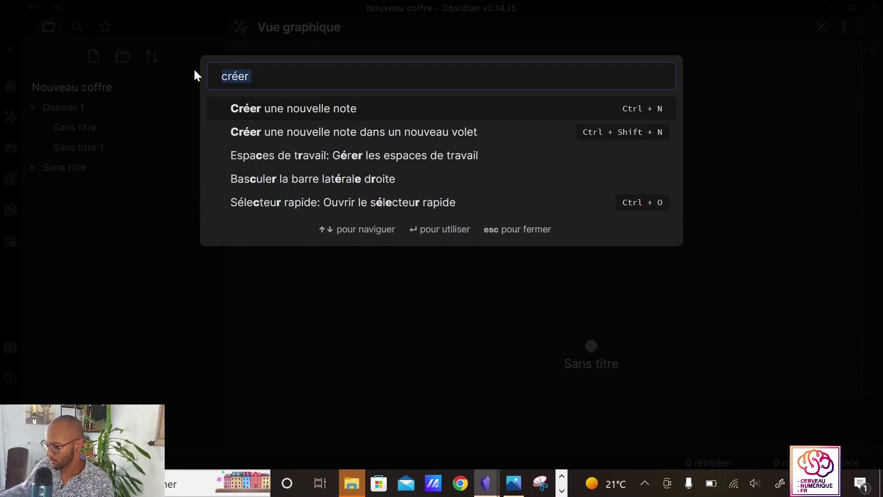
text(ouvrir)
key(BackSpace)
key(BackSpace)
key(BackSpace)
key(BackSpace)
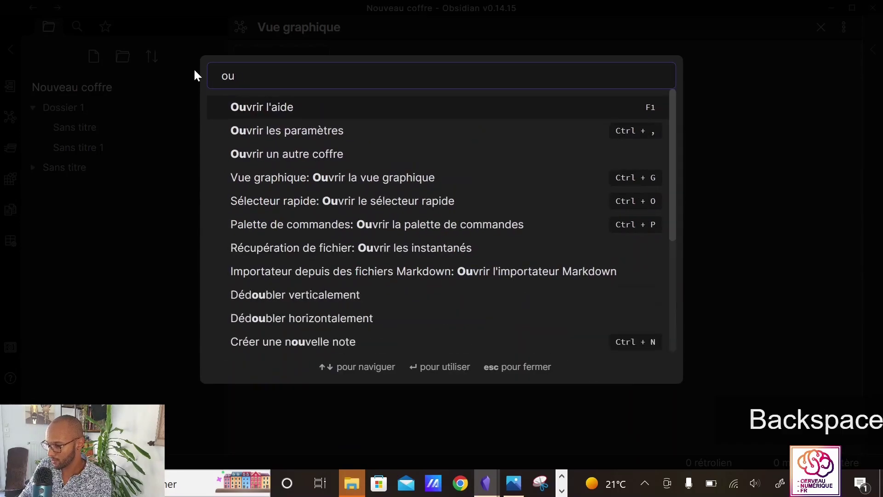
key(BackSpace)
key(BackSpace)
- Filter the commands by "graphique" and run the one that opens the graph view
text(gra)
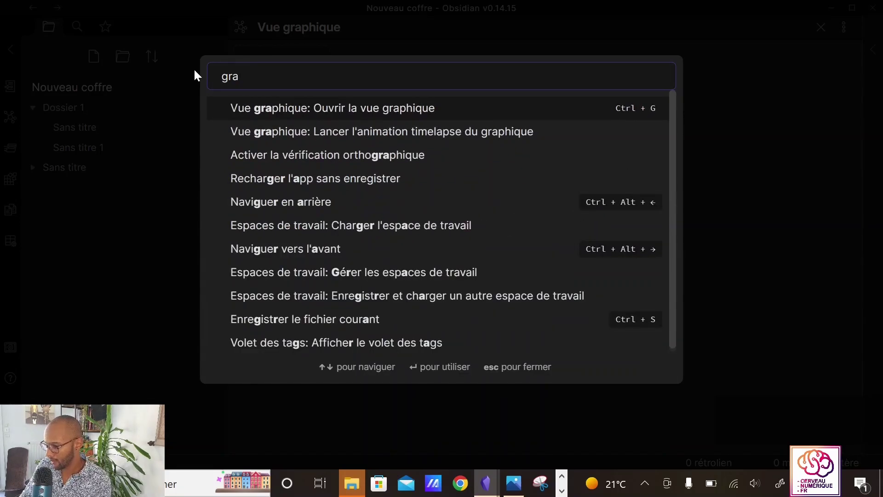
text(phique)
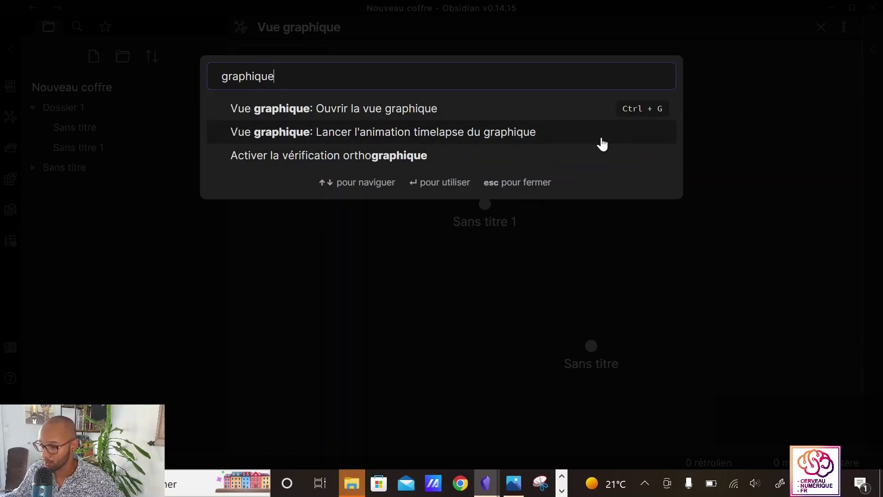
key(Up)
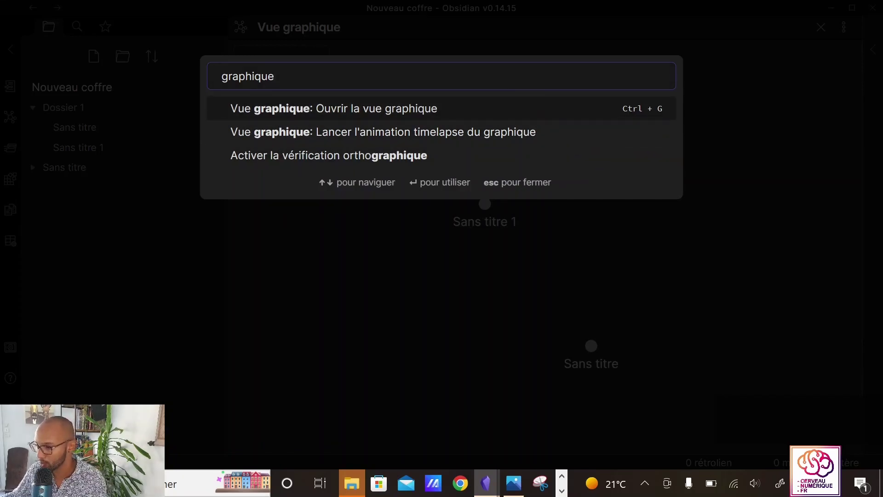
key(Return)
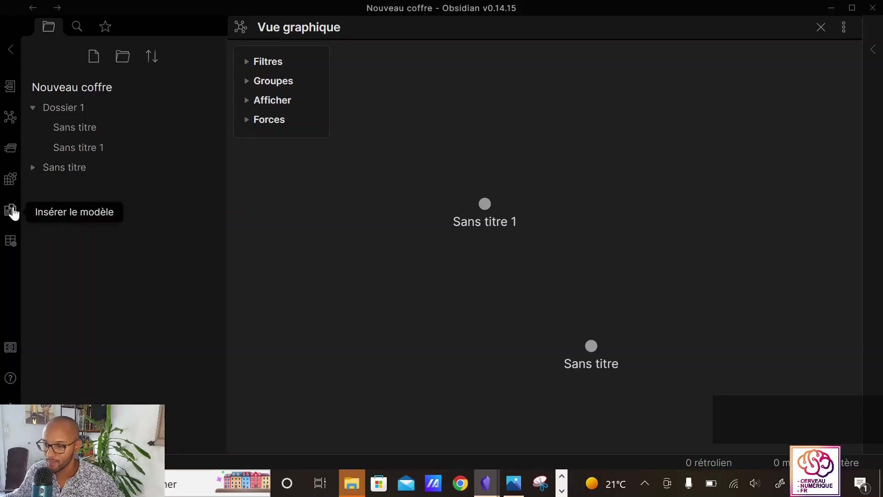
- View the workspace management dialog and the Obsidian help window, closing each one
click(11, 242)
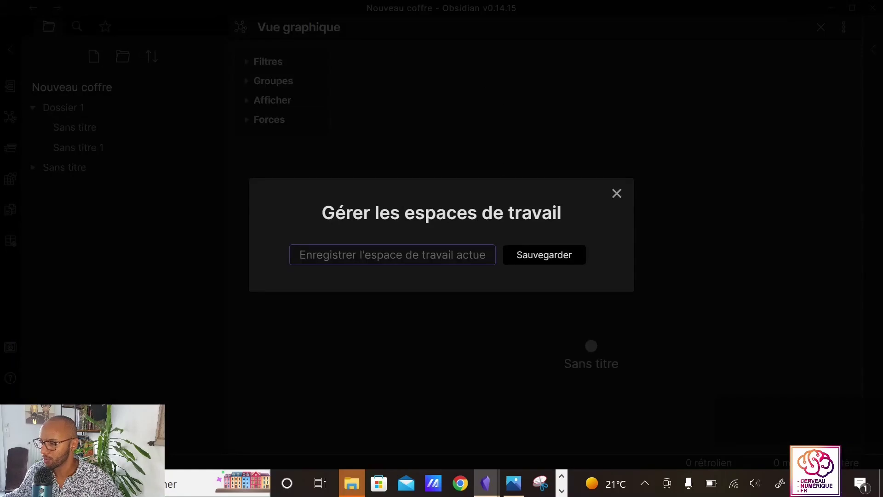
click(617, 193)
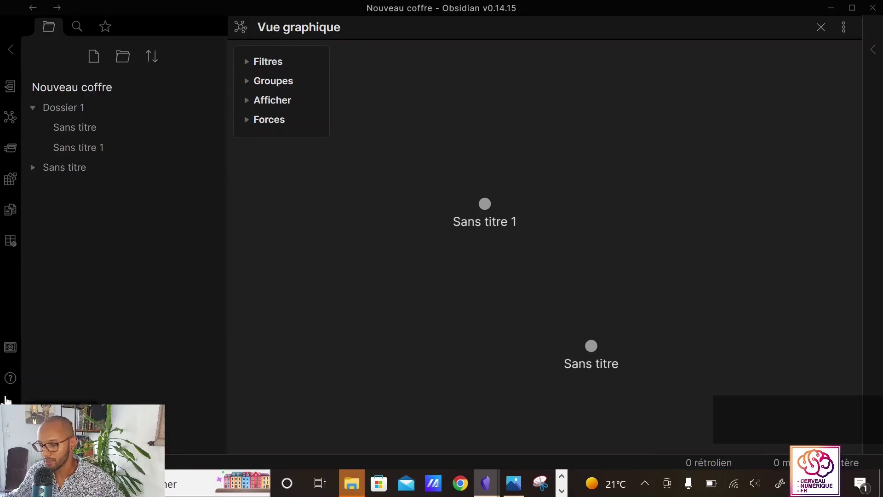
click(11, 380)
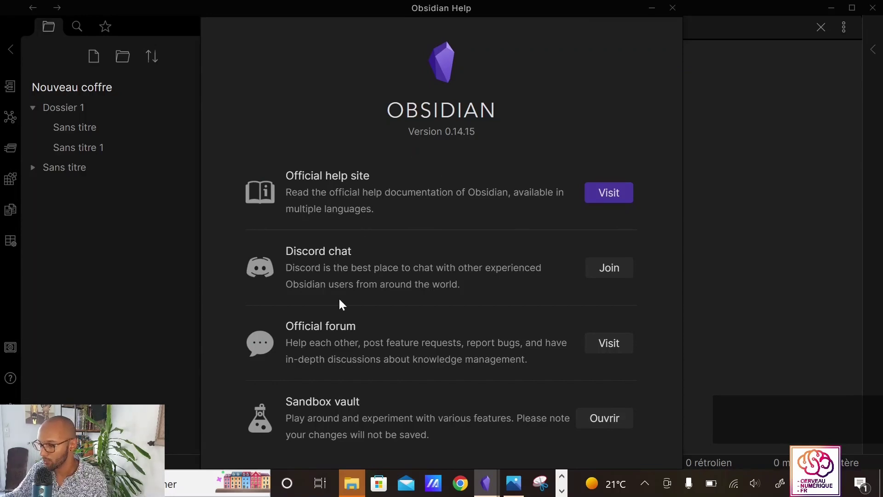
click(672, 8)
- View the core plugins settings and close them, and collapse and reopen the file explorer sidebar
key(ctrl+comma)
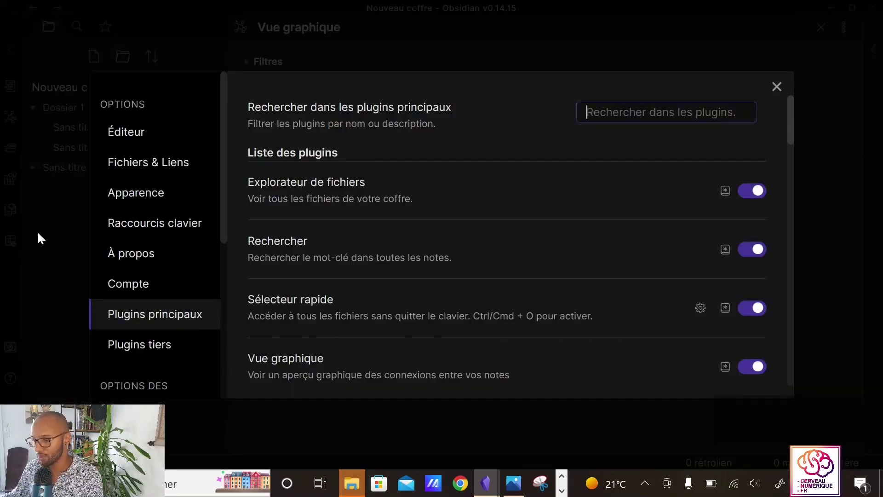
key(Escape)
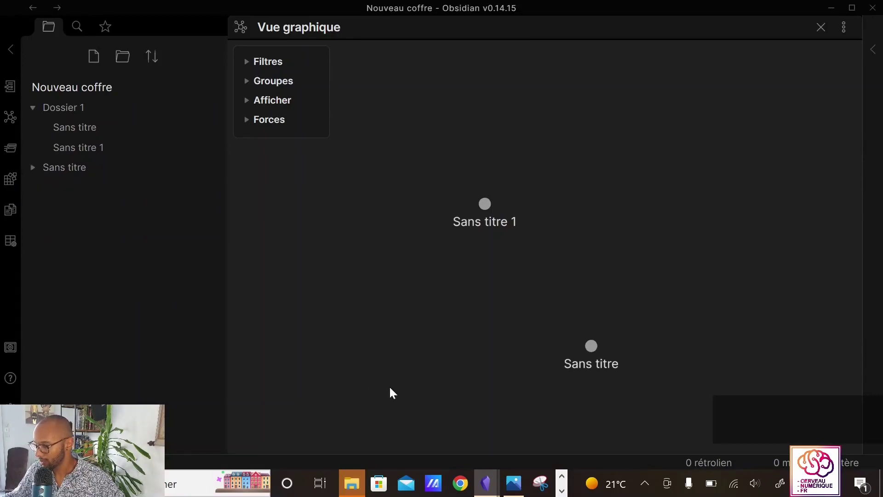
click(11, 49)
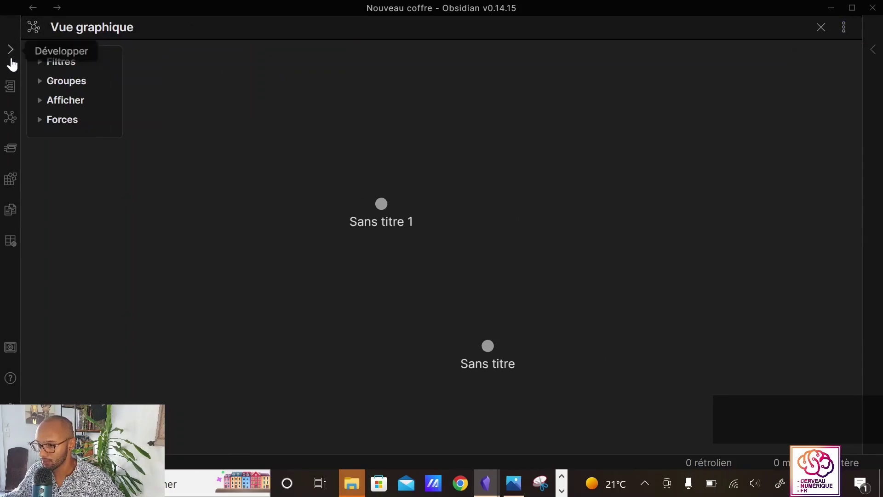
click(7, 47)
- Open the note Sans titre from Dossier 1 with the file explorer collapsed, and rename it Note 1
click(91, 134)
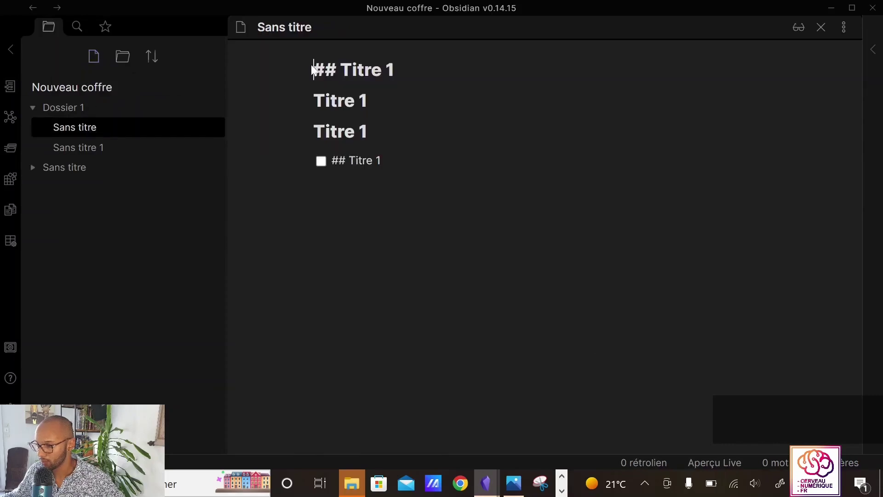
click(10, 49)
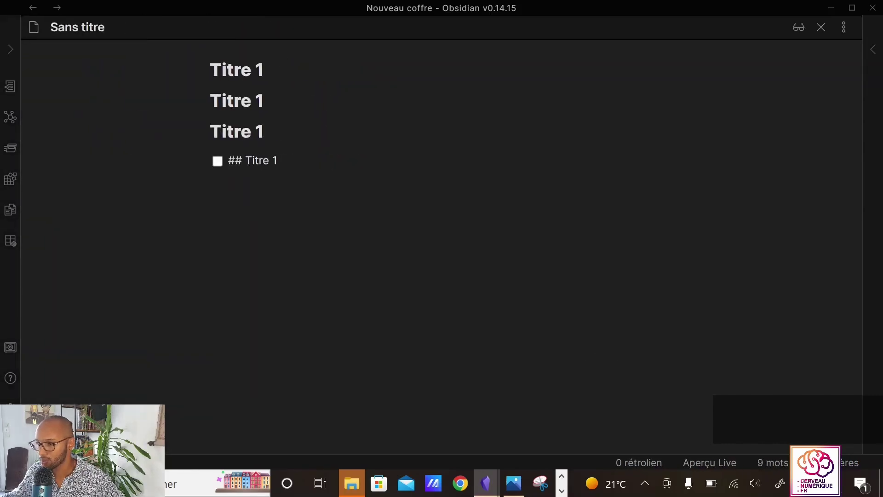
drag(105, 27, 34, 24)
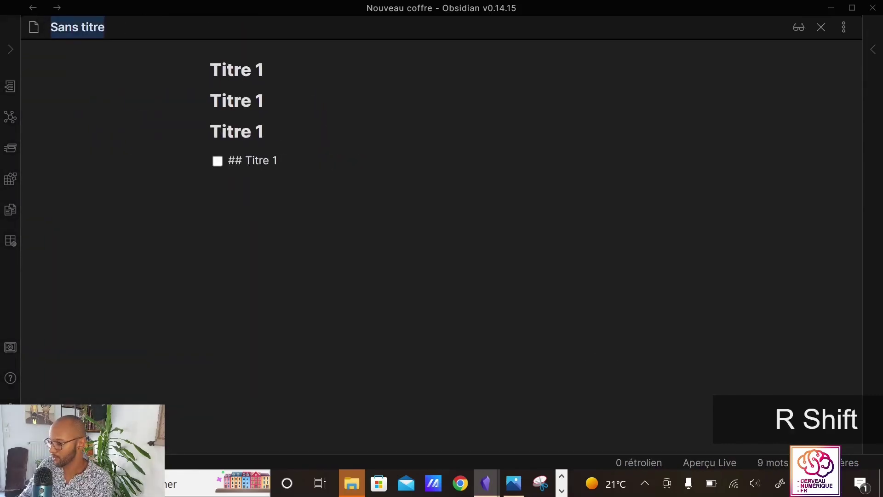
text(Note )
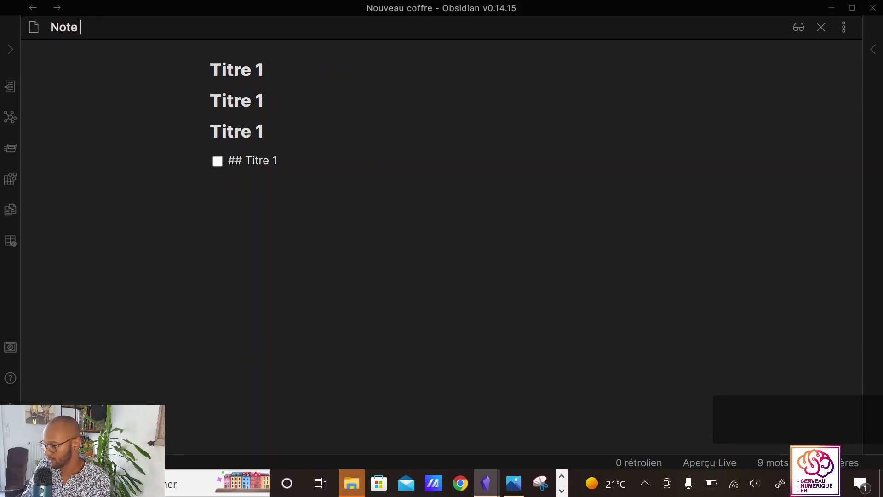
text(1)
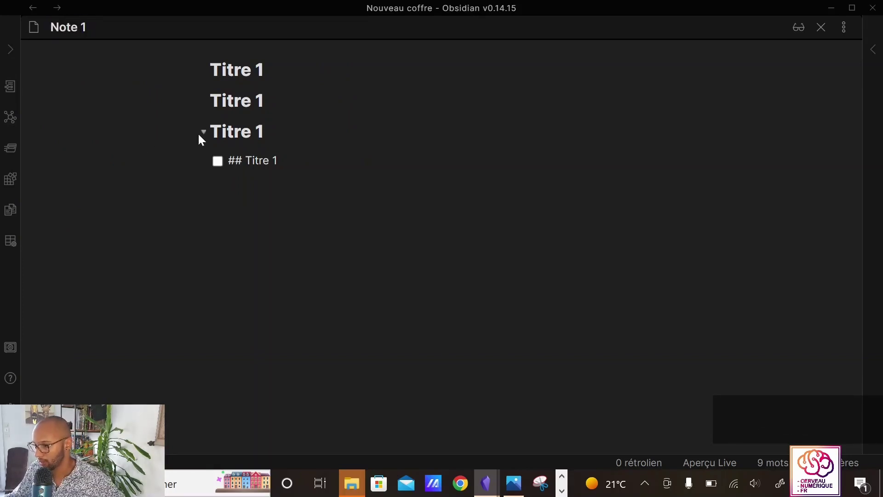
- Delete all of the text in Note 1 and undo the deletion
click(291, 70)
drag(290, 132, 267, 100)
click(277, 161)
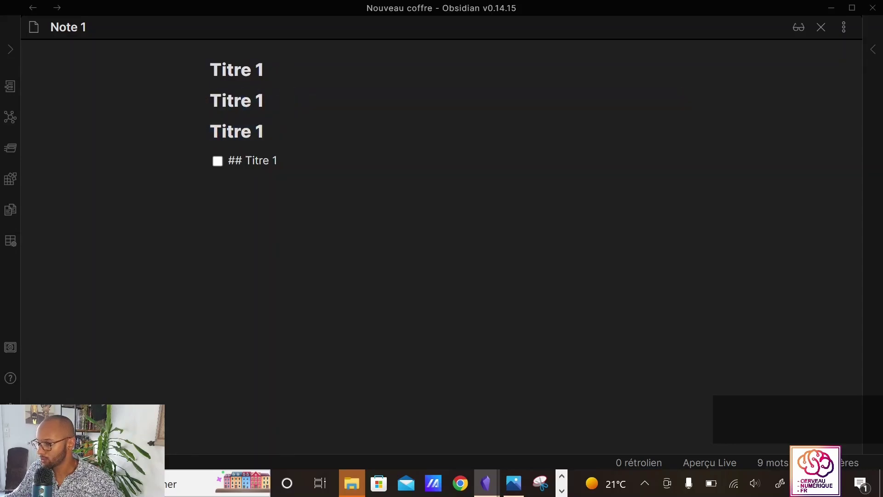
drag(277, 160, 170, 68)
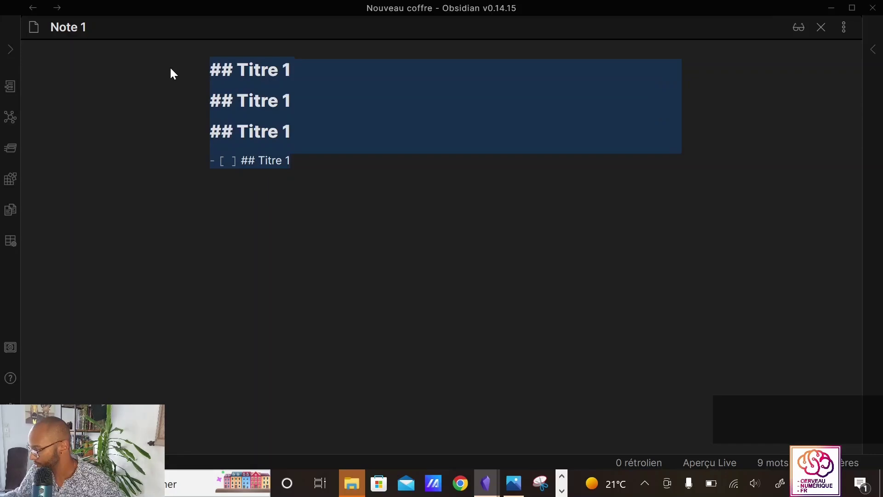
key(BackSpace)
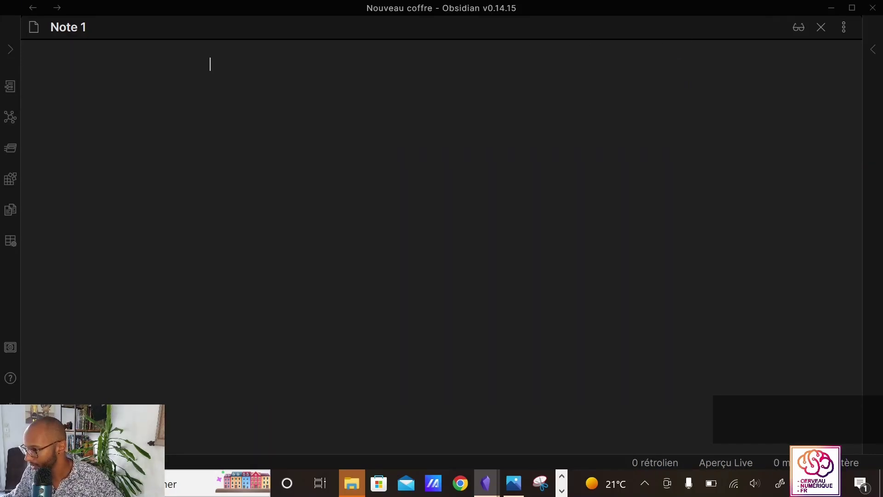
key(ctrl+z)
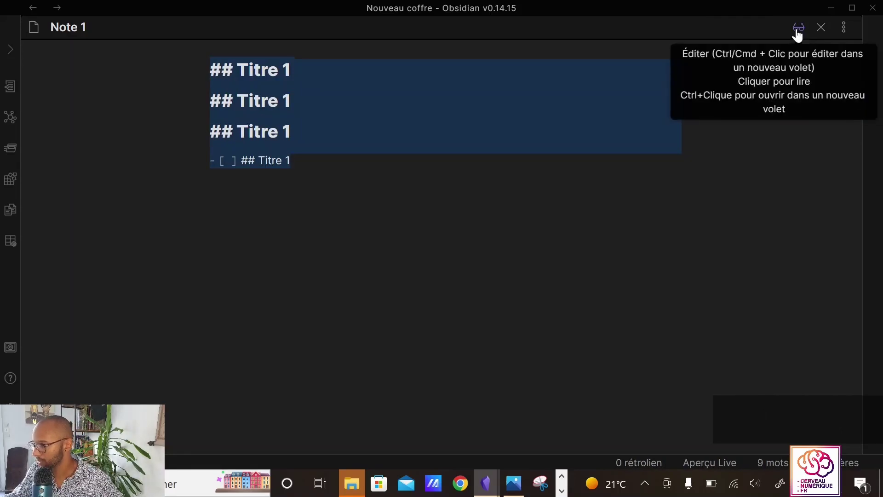
click(292, 101)
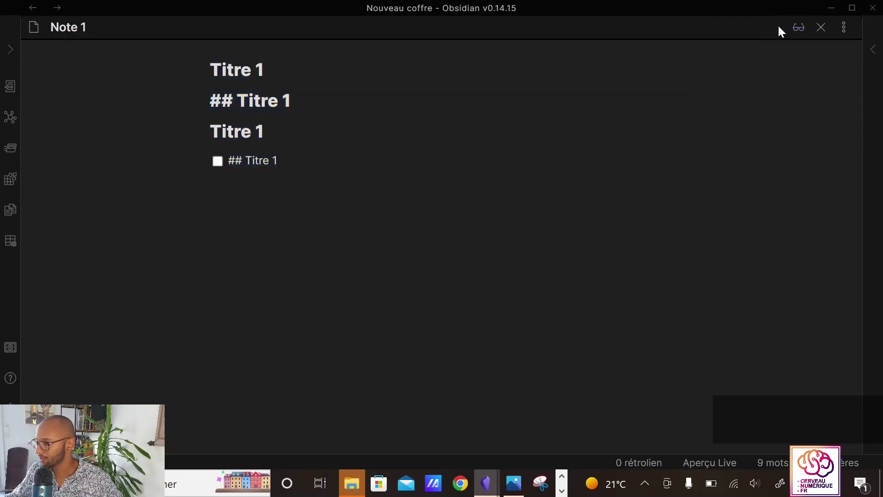
- Switch Note 1 to reading view and back to editing, and look over the note's additional options
click(799, 28)
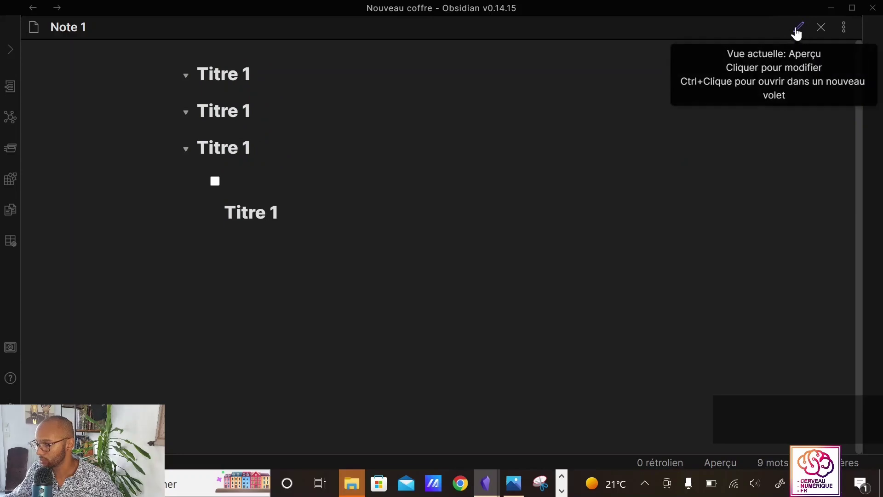
click(798, 29)
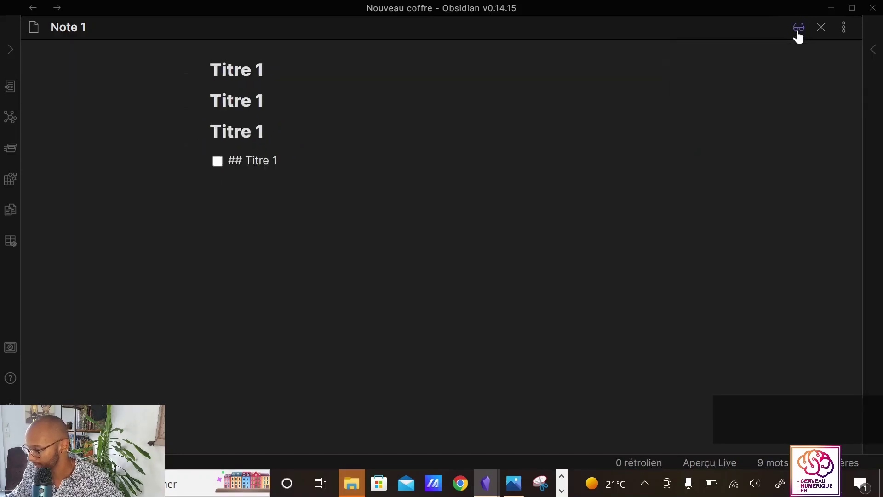
click(843, 28)
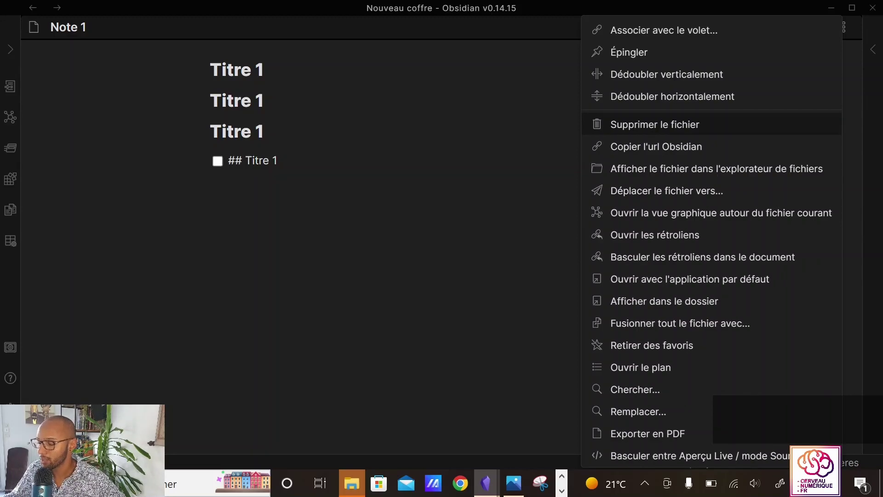
click(851, 103)
- Expand the right sidebar and dock Note 1 there in its own section below the outline
click(879, 42)
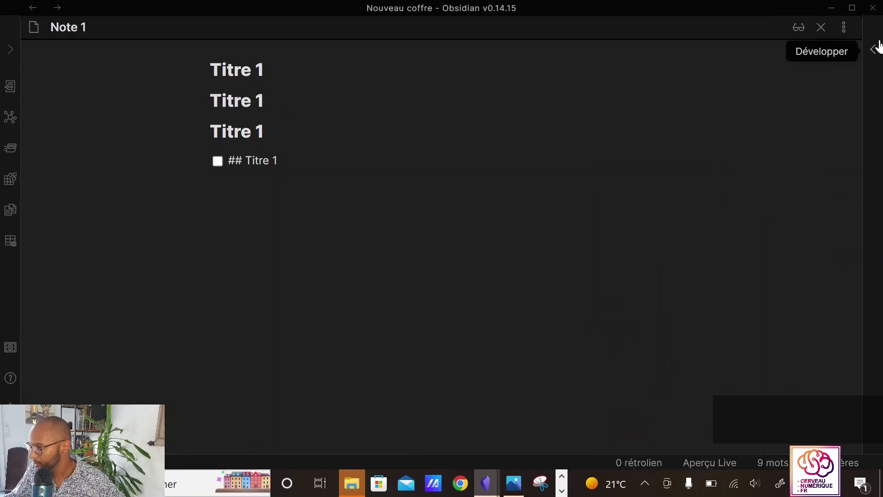
click(879, 46)
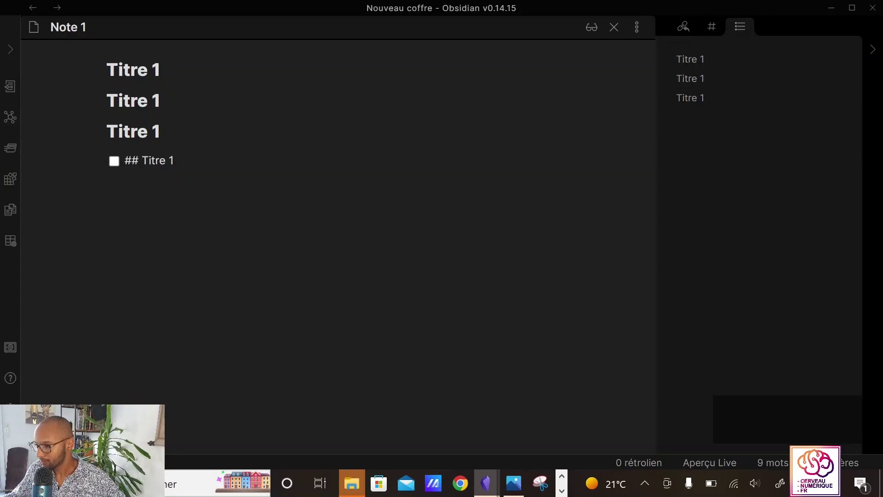
drag(32, 24, 774, 173)
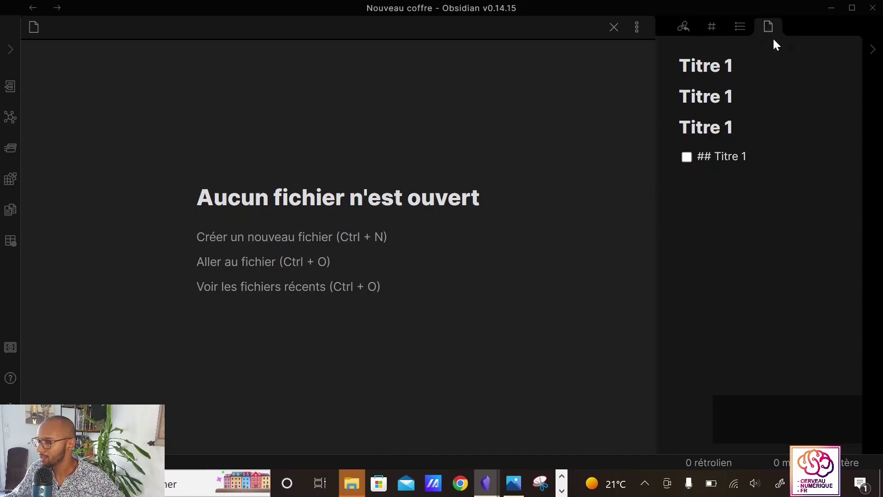
drag(774, 26, 756, 373)
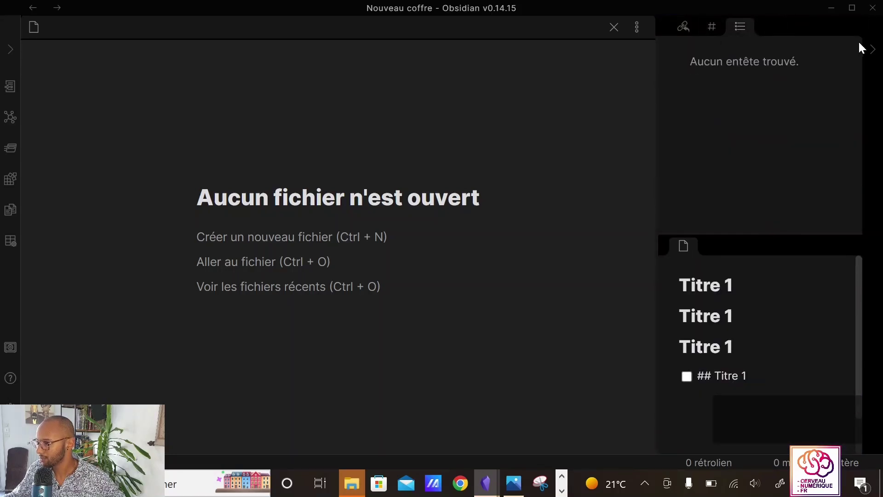
- Collapse and reopen the right sidebar, and move Note 1 from it back to the main area
click(873, 49)
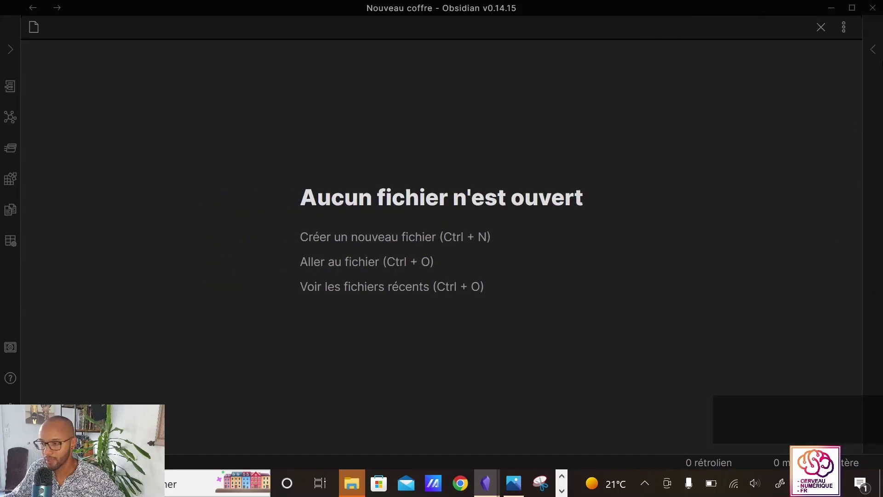
click(871, 49)
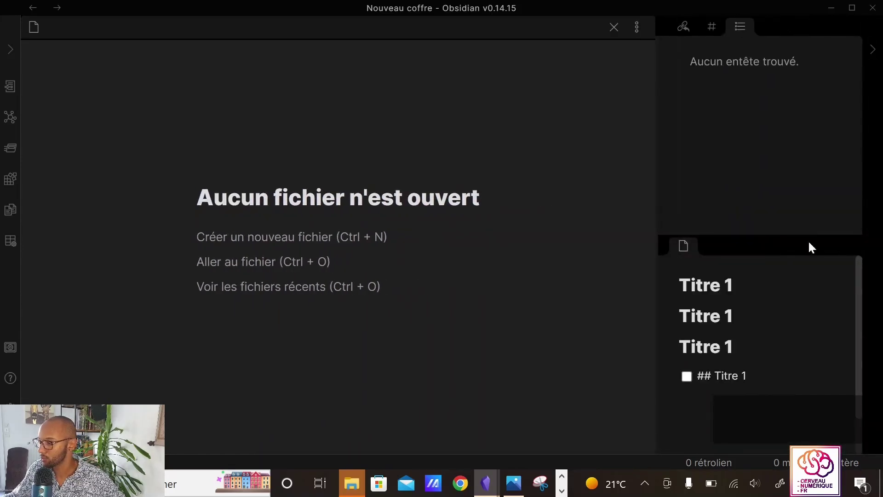
drag(684, 245, 650, 179)
drag(348, 66, 233, 201)
- Expand the left sidebar and dock Note 1 there in its own section below the file explorer
click(6, 50)
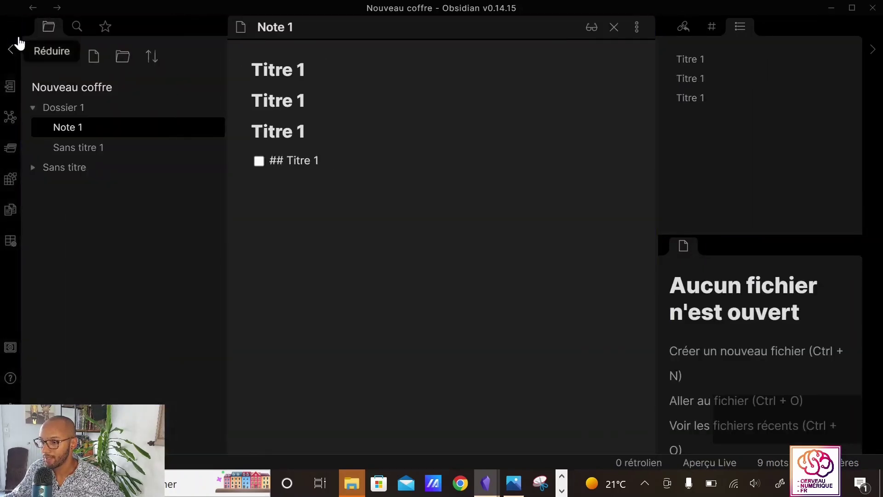
drag(256, 28, 89, 126)
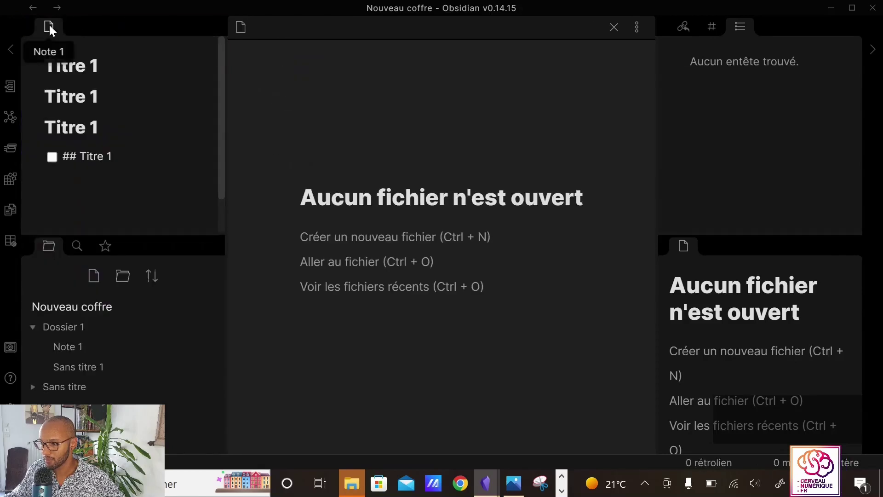
drag(48, 26, 65, 400)
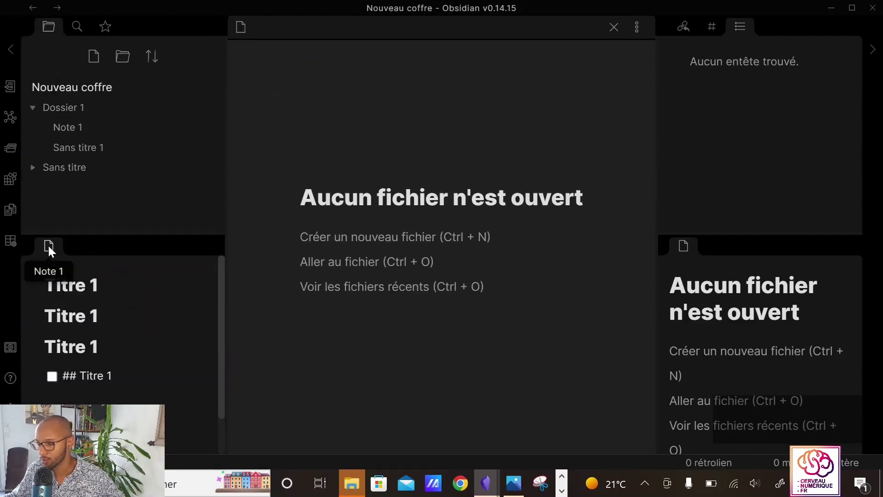
- Move Note 1 from the left sidebar into the main area and close its pane
drag(48, 244, 319, 120)
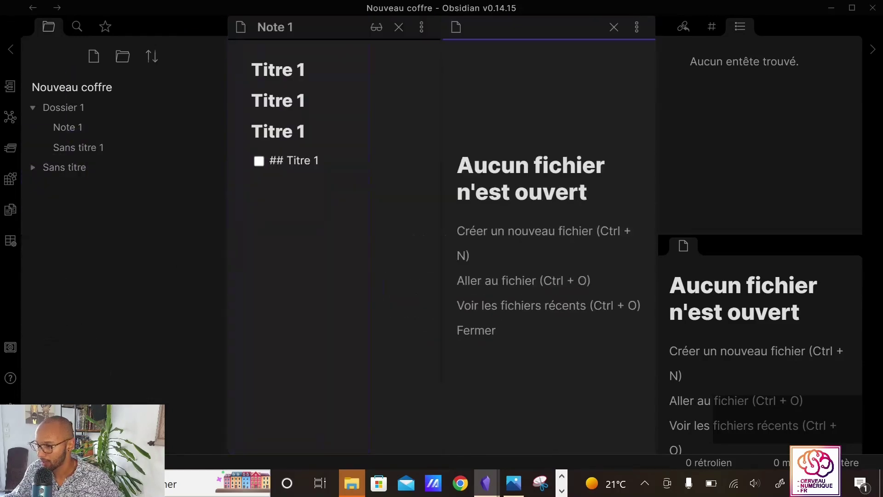
click(398, 27)
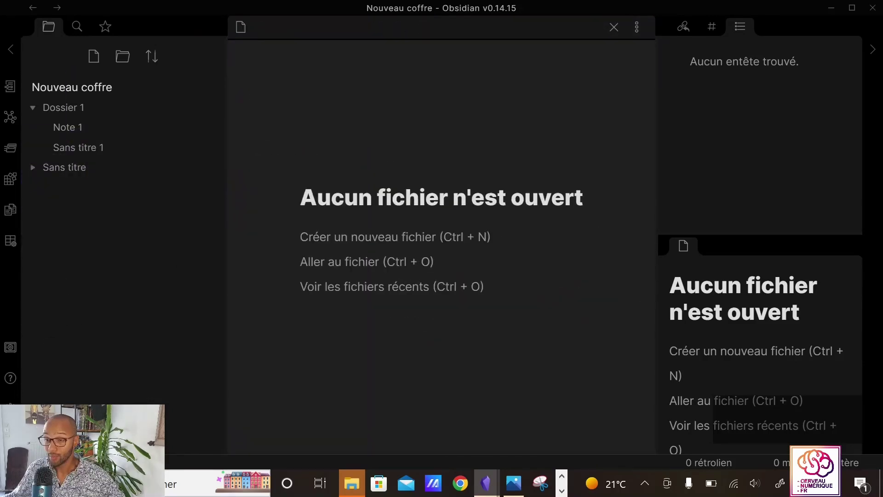